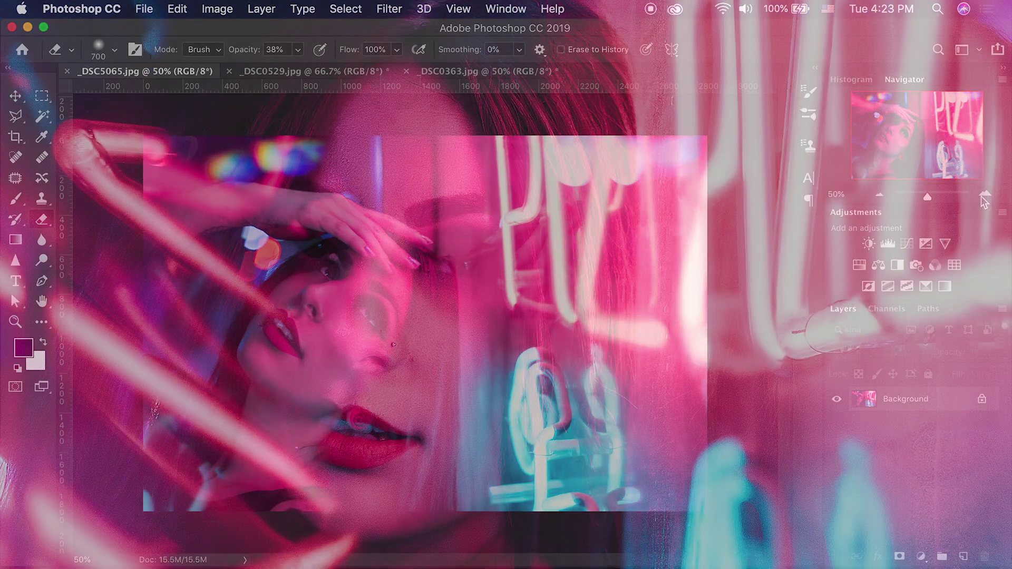
# Zoom in on the neon portrait and convert its locked Background into an editable Layer 0
pyautogui.click(983, 196)
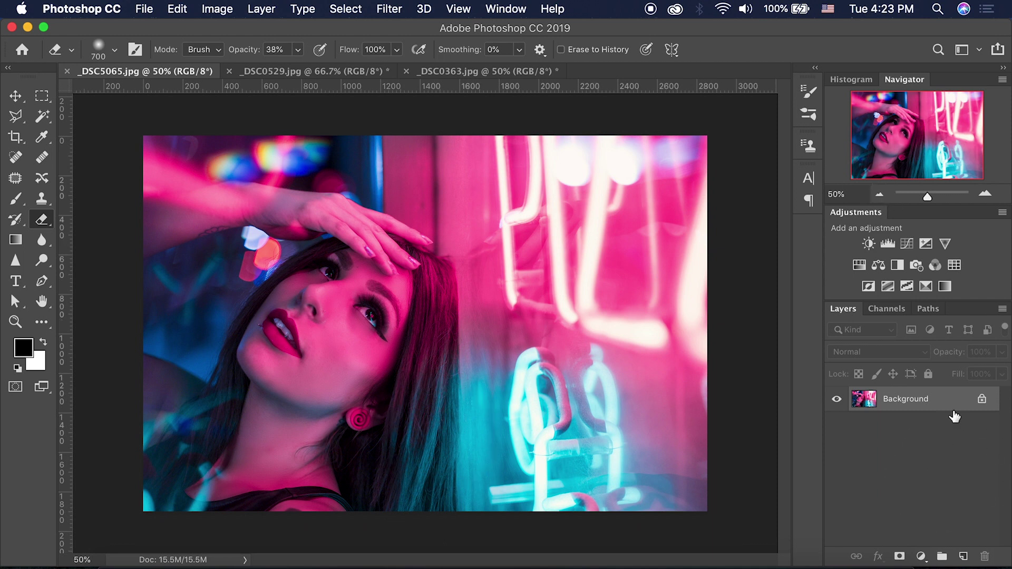
pyautogui.doubleClick(970, 399)
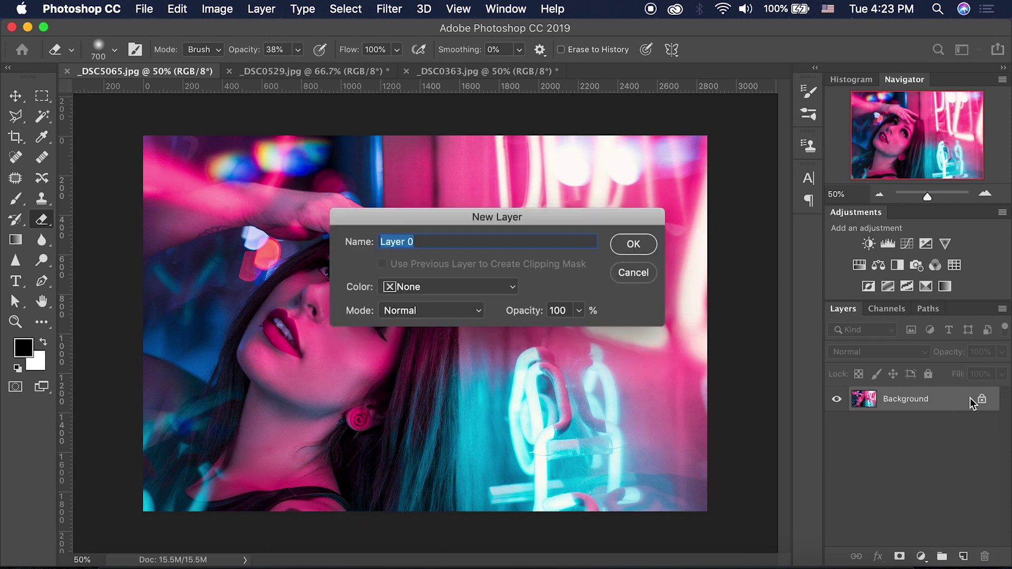
pyautogui.click(633, 244)
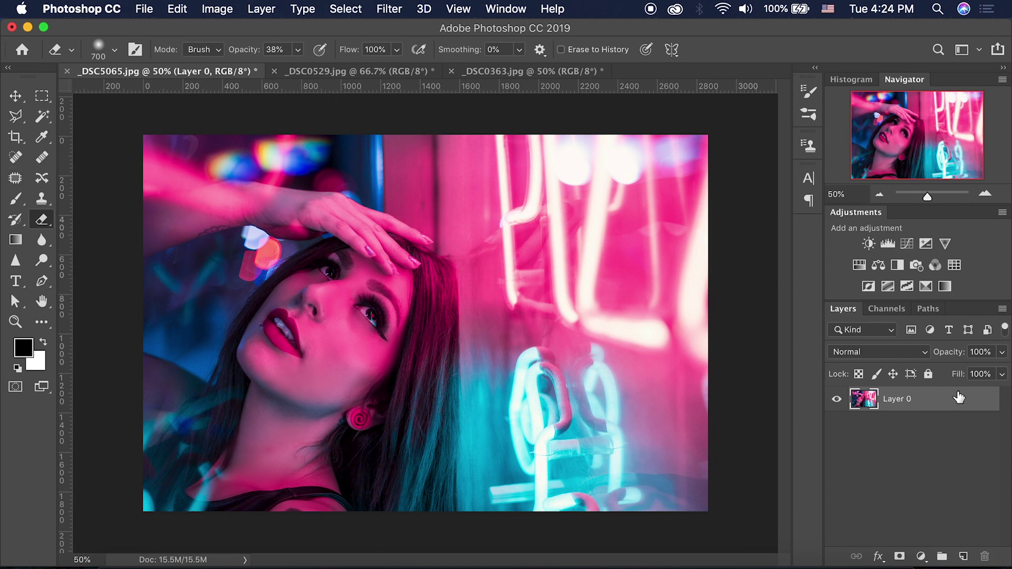
# Duplicate Layer 0 and darken the copy with Apply Image using Multiply blending at 100%
pyautogui.press('super+j')
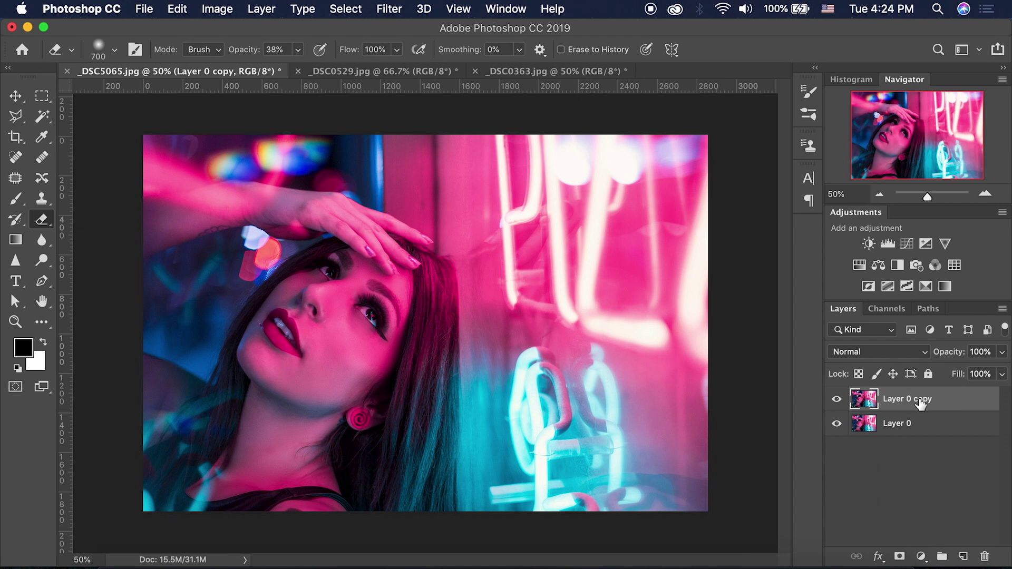
pyautogui.click(222, 5)
pyautogui.click(274, 246)
pyautogui.moveTo(520, 162); pyautogui.dragTo(356, 184)
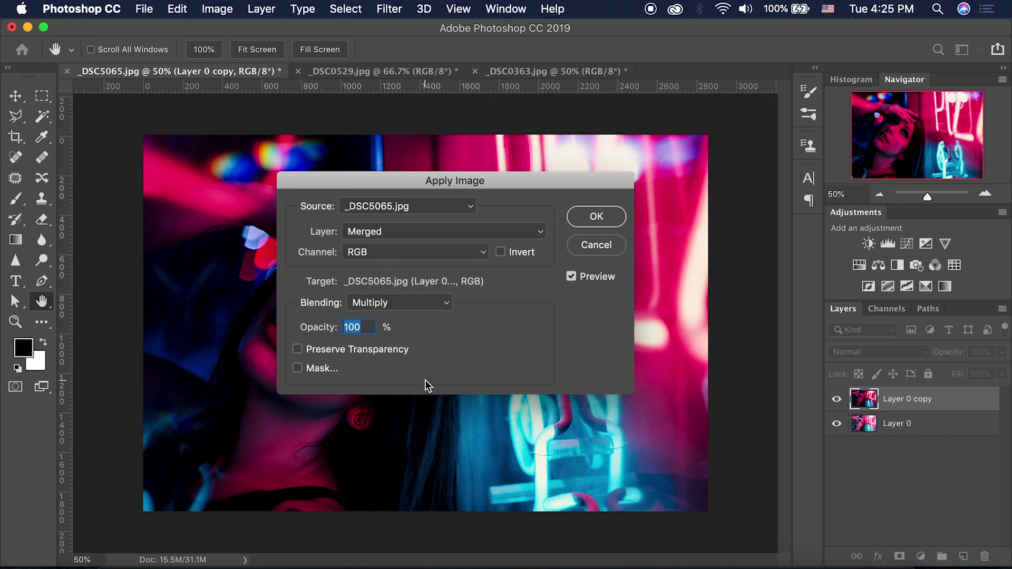
pyautogui.click(596, 217)
pyautogui.press('e')
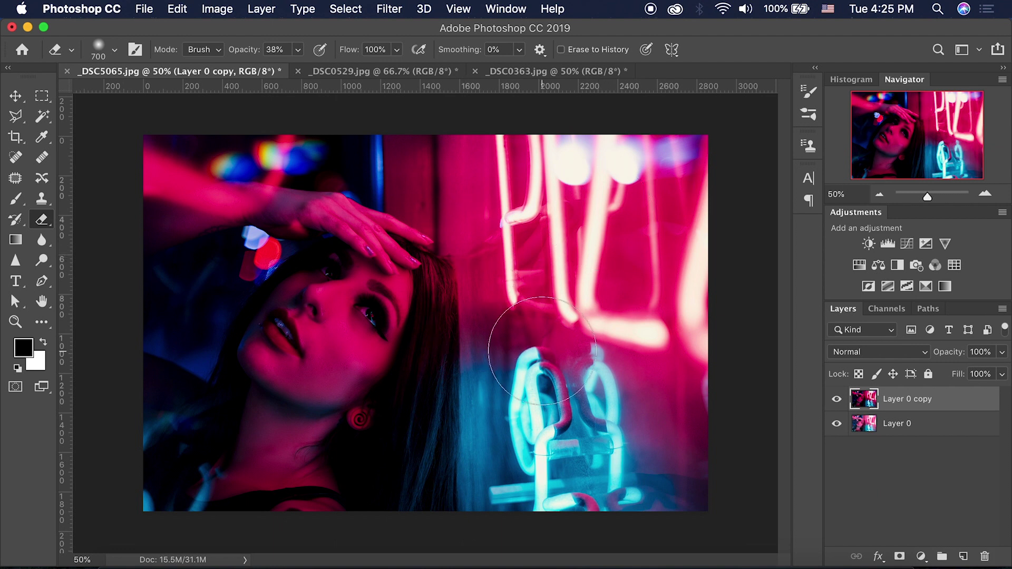
# Set Layer 0 copy's blend mode to Screen, toggling its visibility to compare before and after
pyautogui.click(837, 399)
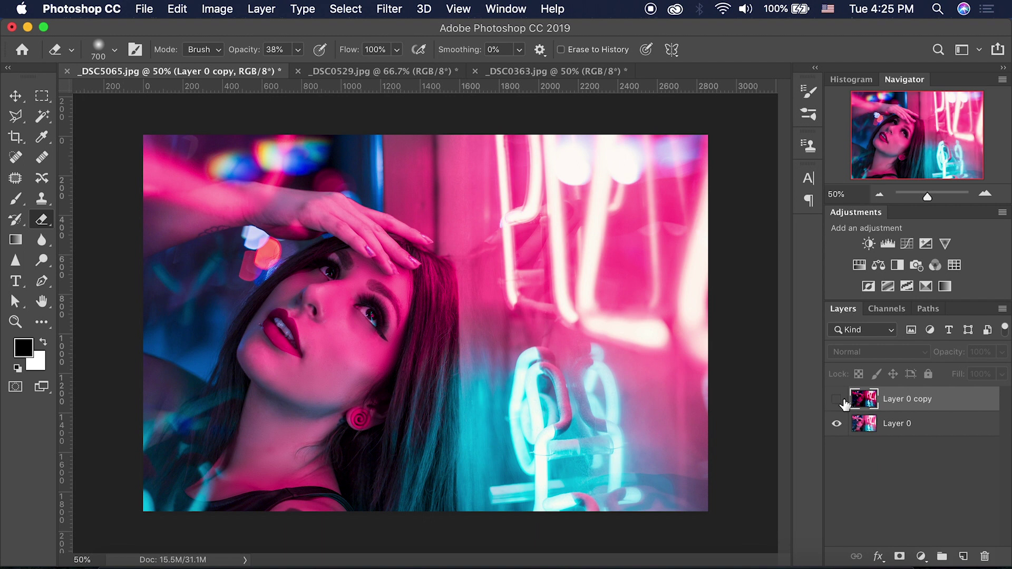
pyautogui.click(836, 400)
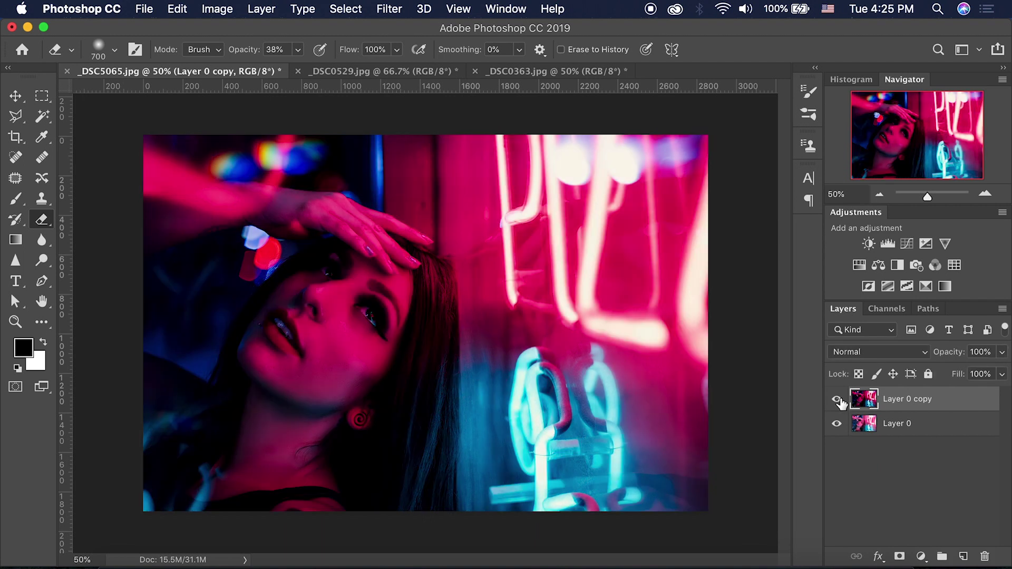
pyautogui.click(877, 353)
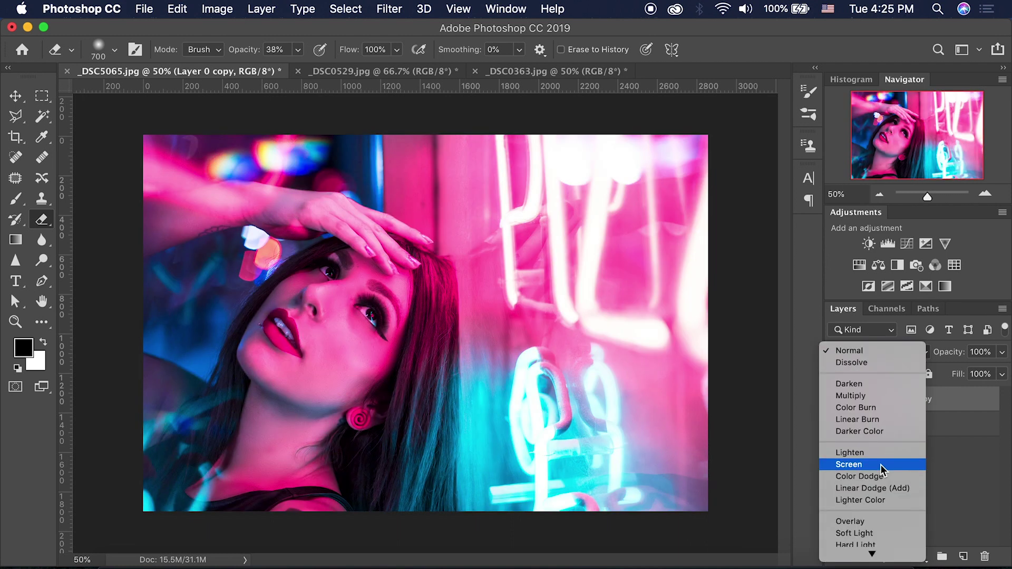
pyautogui.click(880, 464)
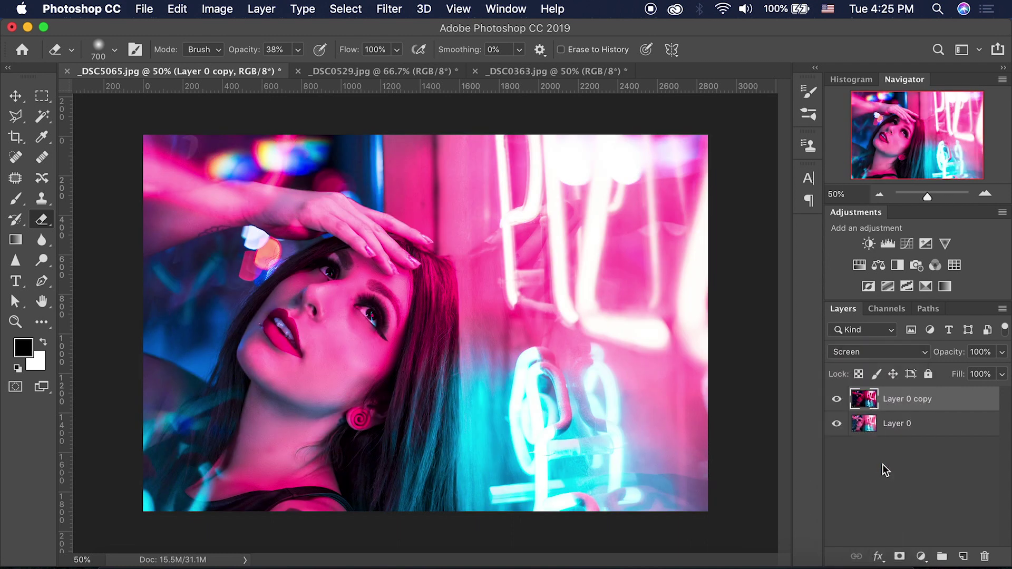
pyautogui.click(836, 399)
pyautogui.click(837, 399)
pyautogui.click(837, 399)
pyautogui.click(837, 399)
# Apply a 26.1-pixel Gaussian Blur to Layer 0 copy, previewing the result at 25%
pyautogui.click(388, 10)
pyautogui.moveTo(463, 197)
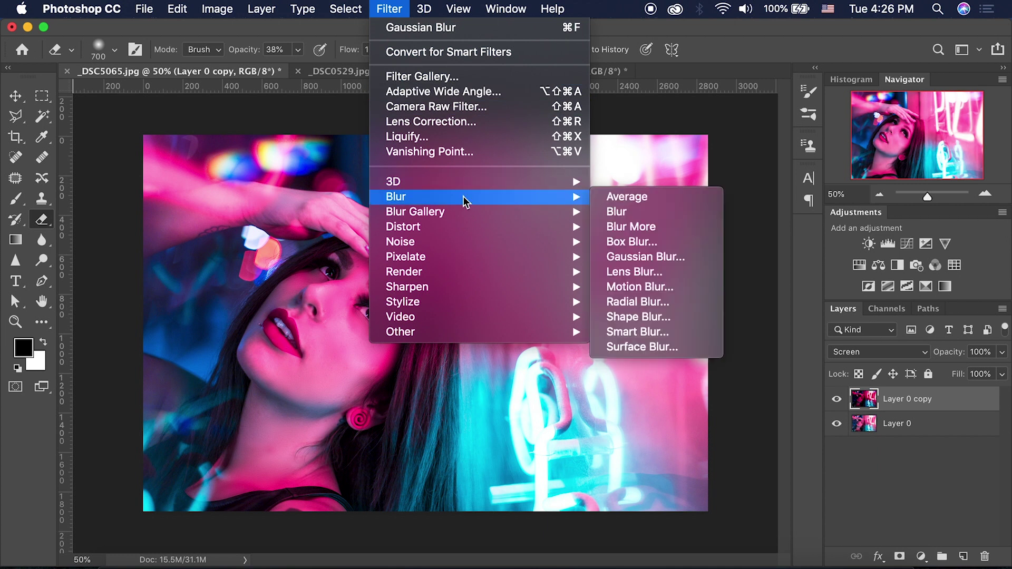
pyautogui.click(678, 257)
pyautogui.moveTo(680, 146); pyautogui.dragTo(843, 143)
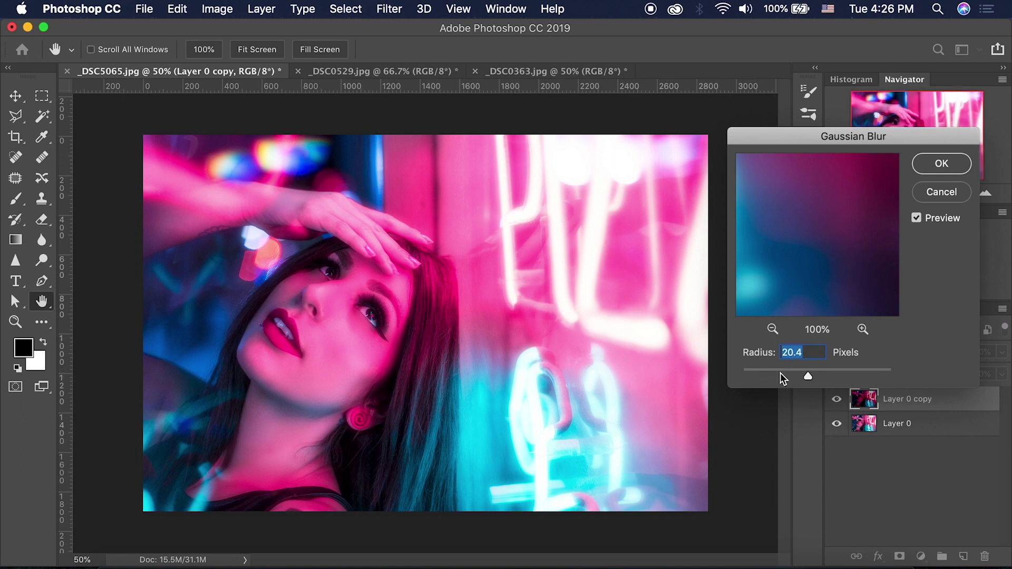
pyautogui.moveTo(775, 372); pyautogui.dragTo(839, 377)
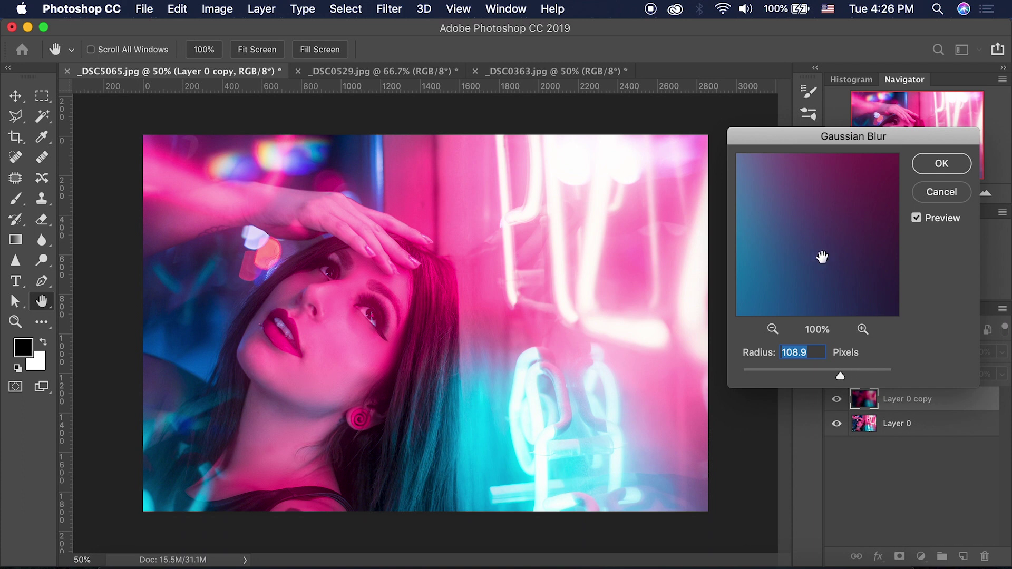
pyautogui.click(773, 329)
pyautogui.click(773, 329)
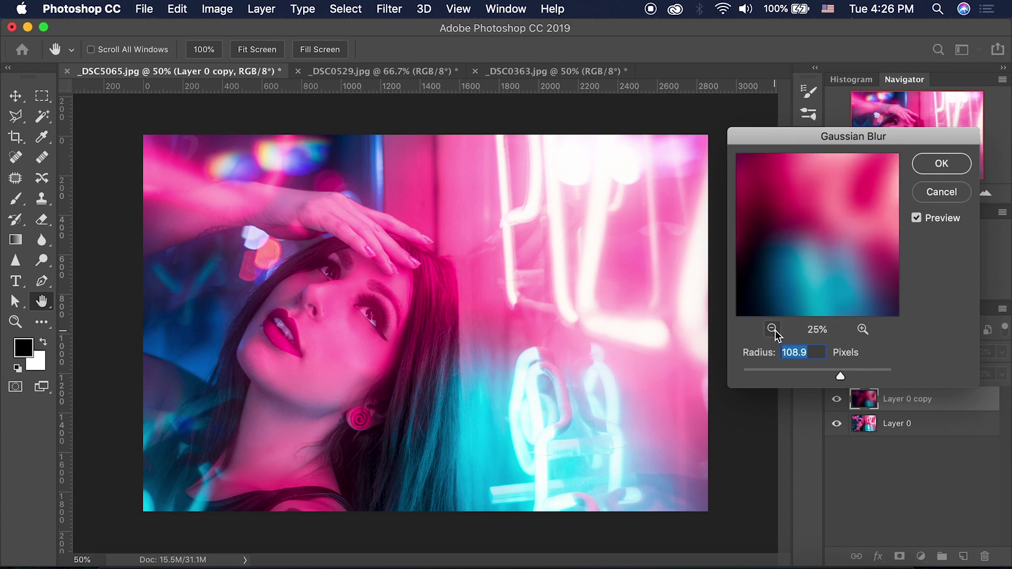
pyautogui.click(802, 371)
pyautogui.moveTo(817, 372); pyautogui.dragTo(810, 372)
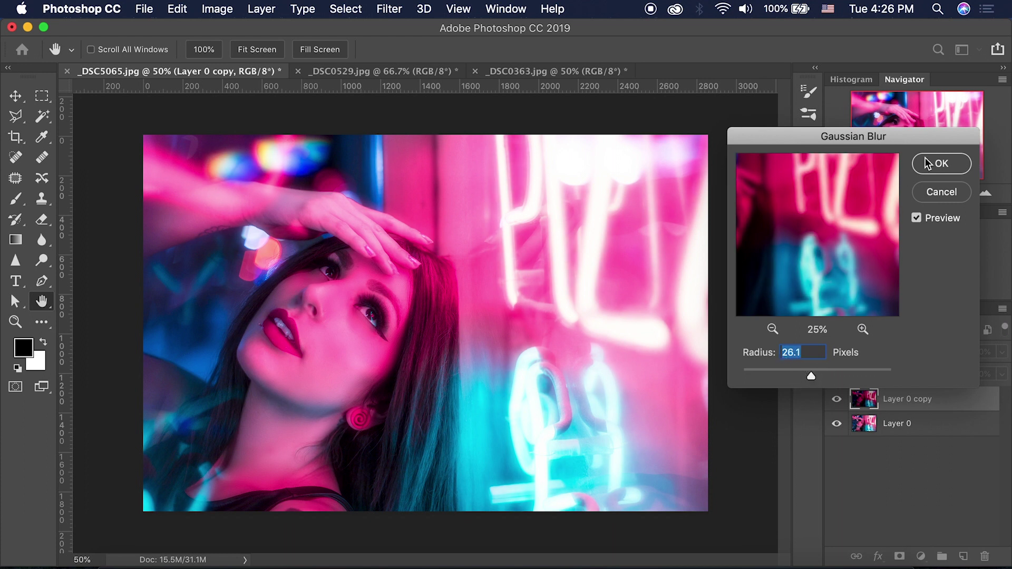
pyautogui.click(941, 164)
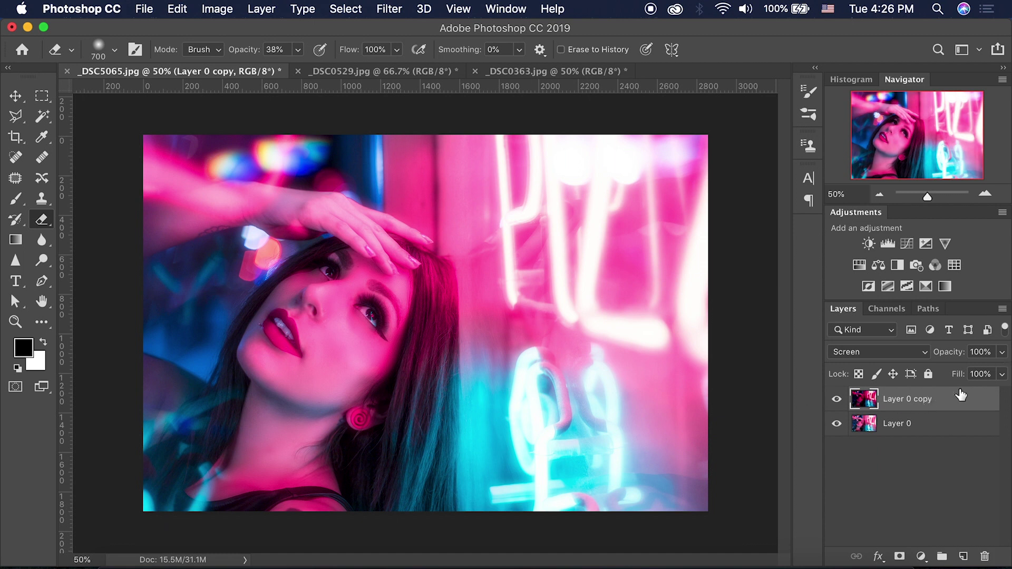
pyautogui.click(1002, 374)
pyautogui.moveTo(998, 374); pyautogui.dragTo(982, 374)
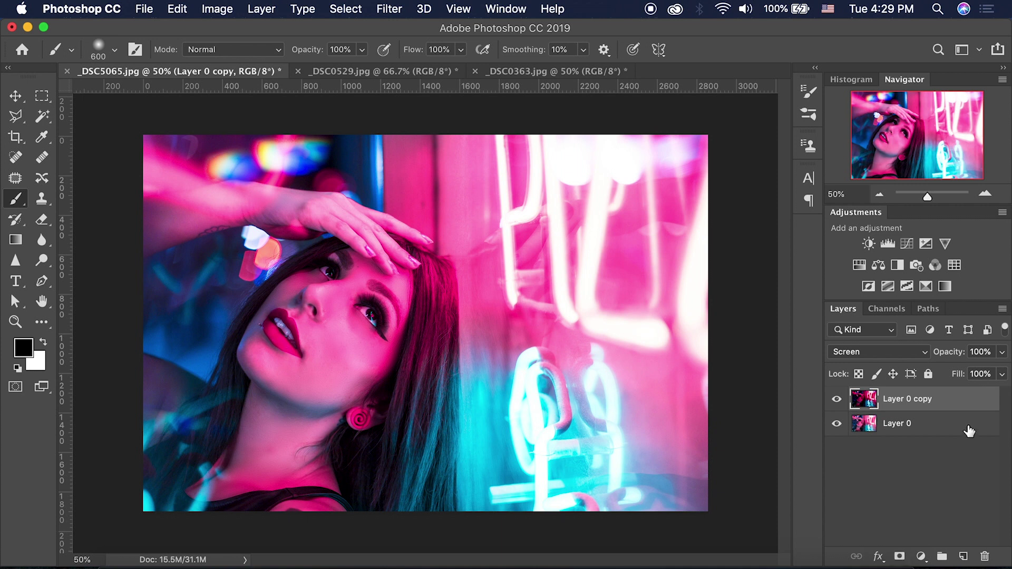
# Add a black layer mask to Layer 0 copy and set a soft round white 1100-px brush at 61% opacity
pyautogui.keyDown('alt'); pyautogui.click(898, 557); pyautogui.keyUp('alt')
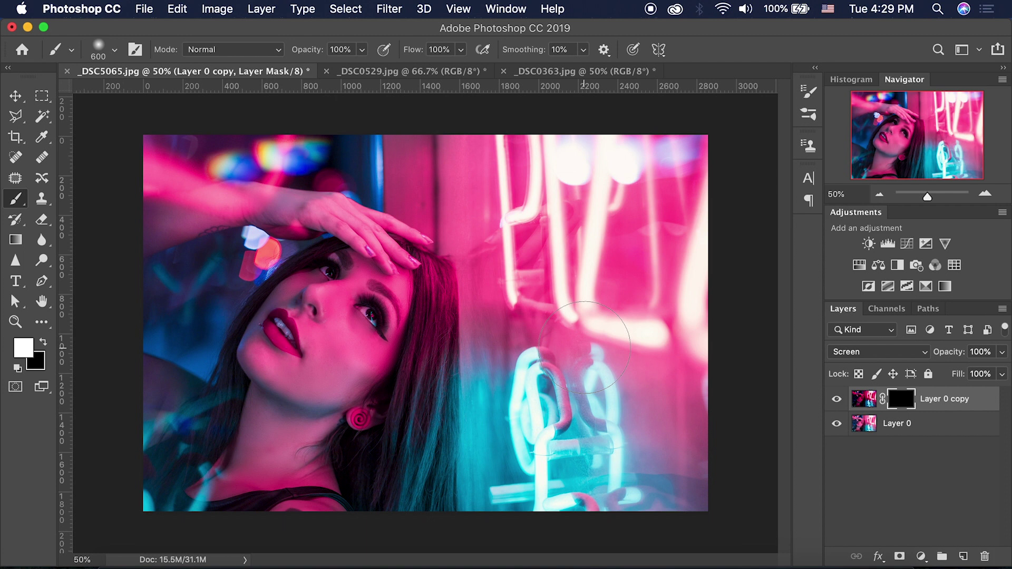
pyautogui.click(23, 349)
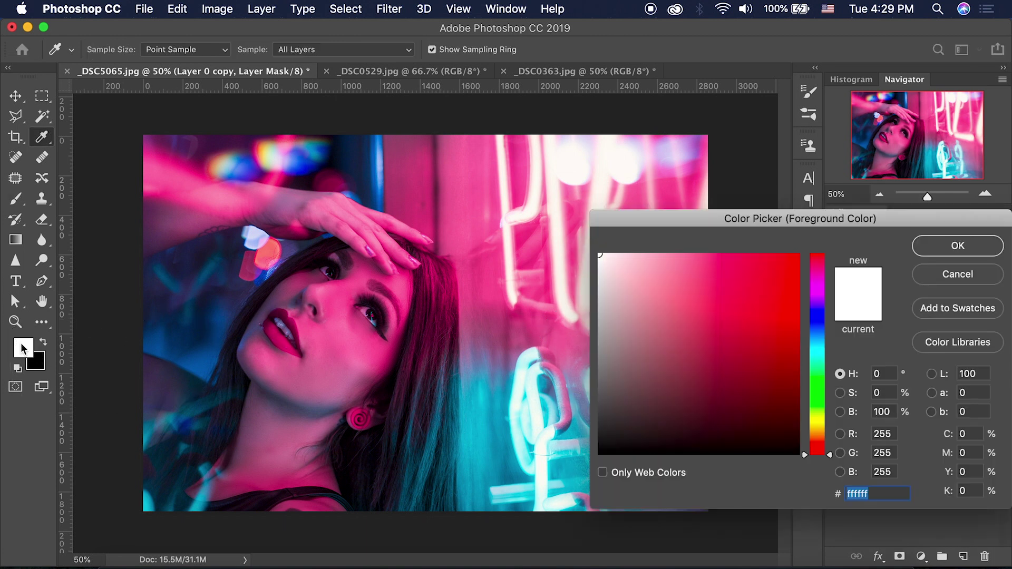
pyautogui.click(958, 246)
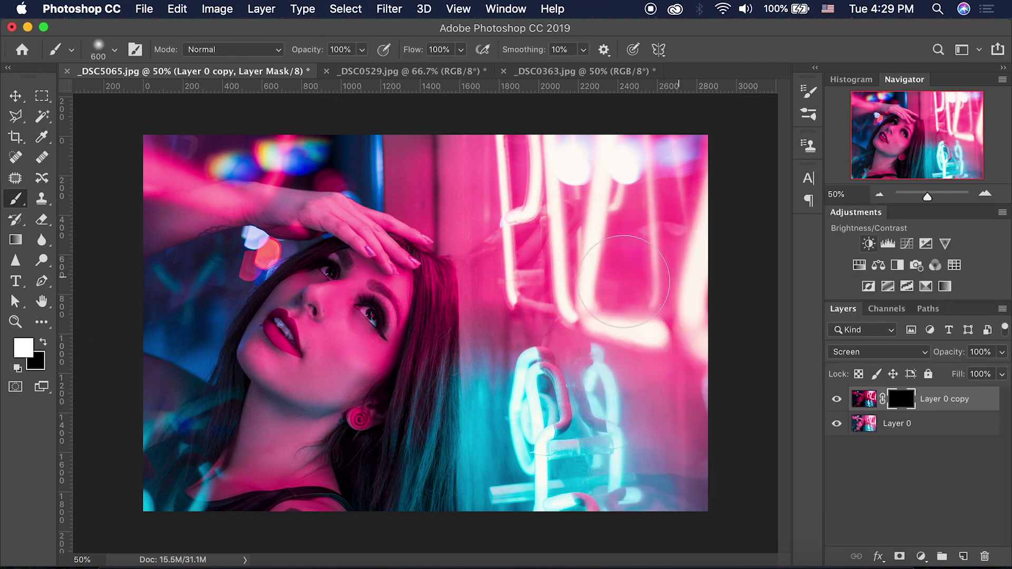
pyautogui.press(']')
pyautogui.press(']')
pyautogui.press(']')
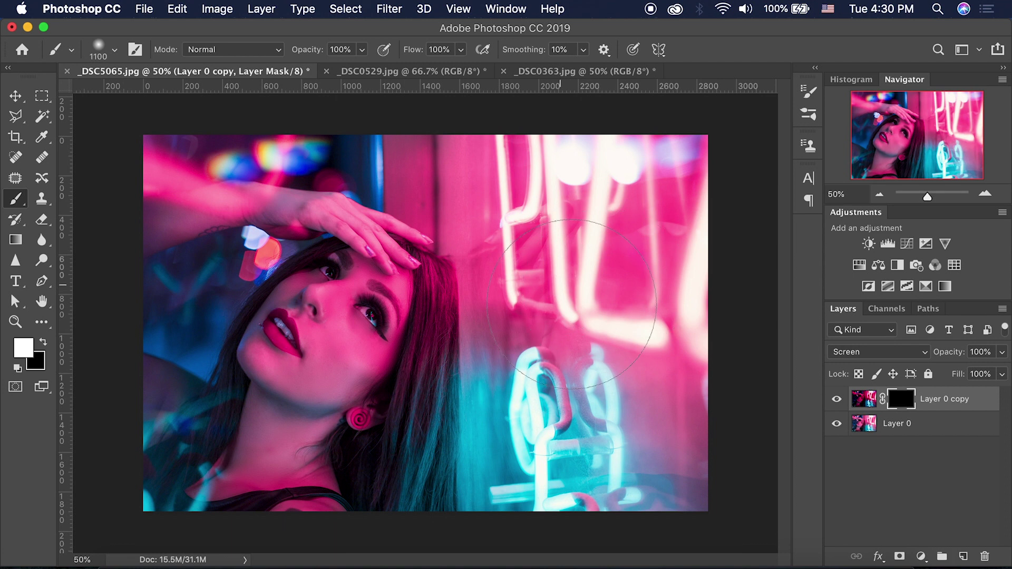
pyautogui.moveTo(361, 51); pyautogui.dragTo(334, 70)
pyautogui.click(115, 50)
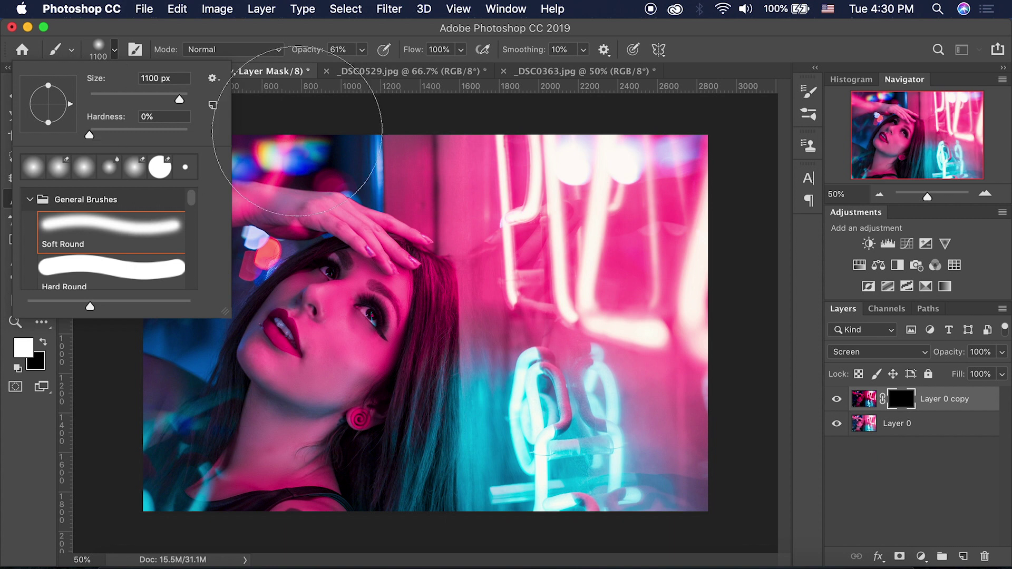
# Paint the glow back over the neon chain, upper tubes and left bokeh with an 800-px brush, then compare
pyautogui.click(902, 399)
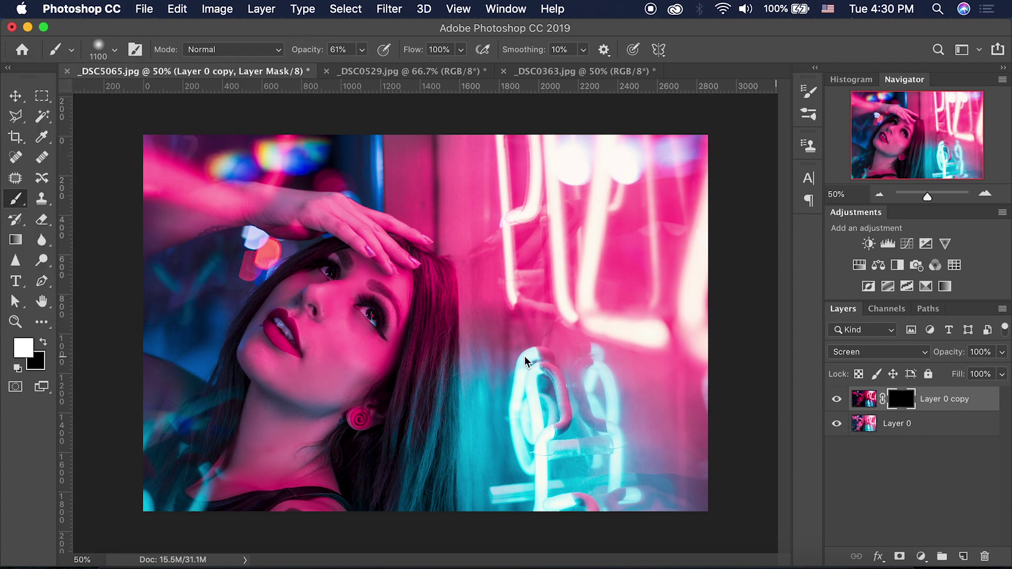
pyautogui.click(542, 387)
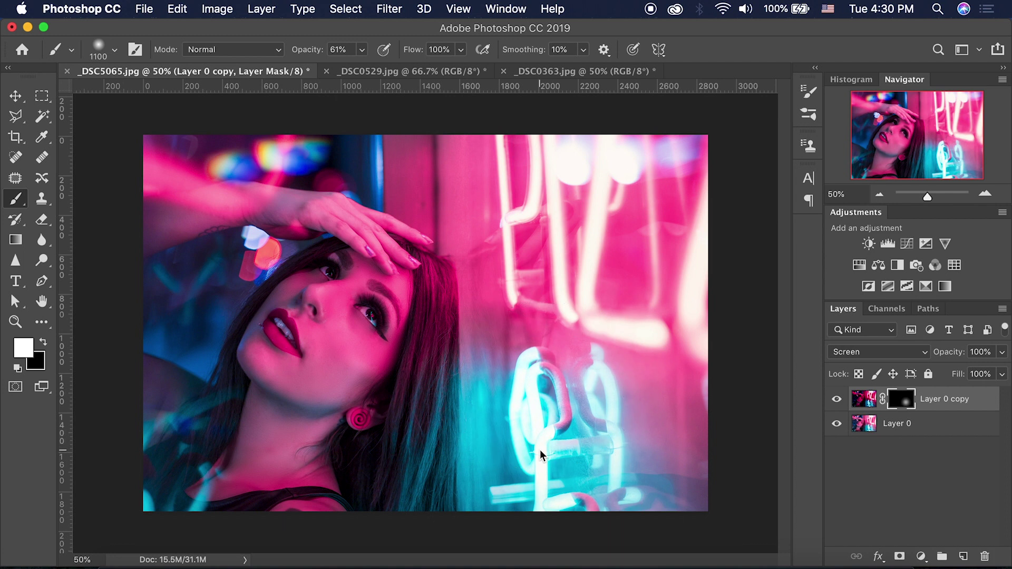
pyautogui.click(529, 201)
pyautogui.moveTo(529, 200)
pyautogui.mouseDown()
pyautogui.moveTo(558, 169)
pyautogui.moveTo(714, 327)
pyautogui.moveTo(656, 161)
pyautogui.moveTo(648, 174)
pyautogui.mouseUp()
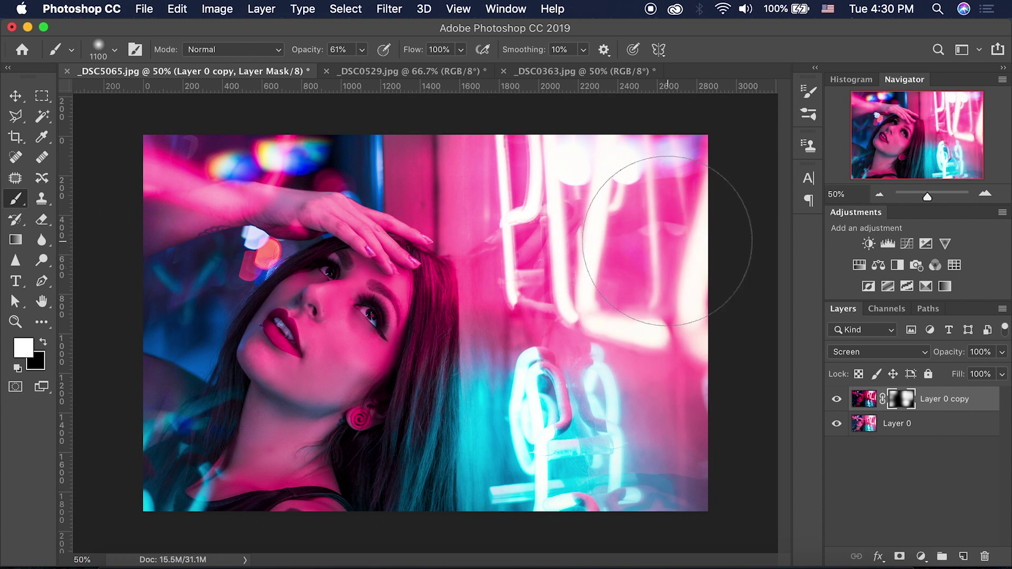
pyautogui.press('[')
pyautogui.press('[')
pyautogui.press('[')
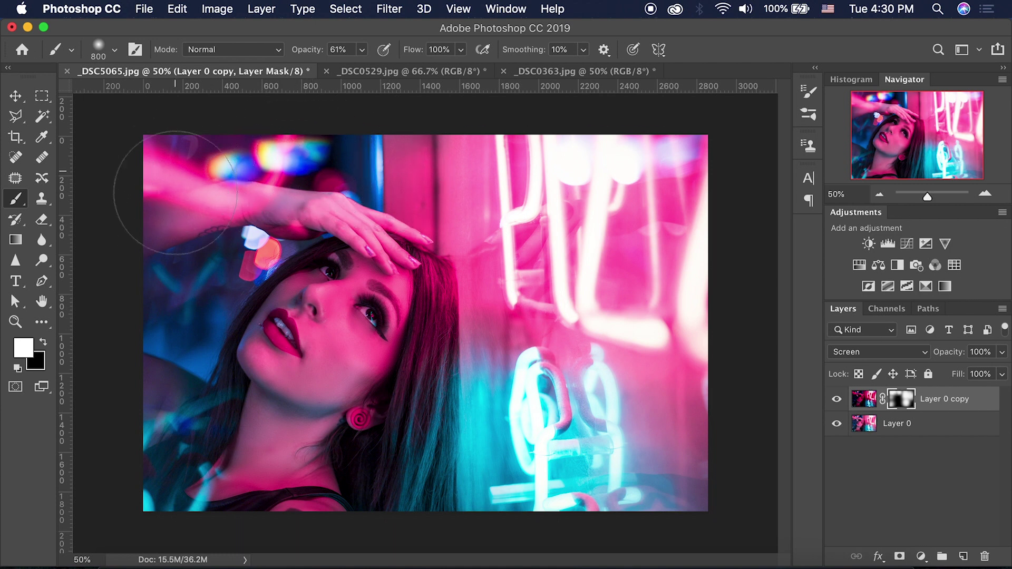
pyautogui.moveTo(181, 323); pyautogui.dragTo(258, 245)
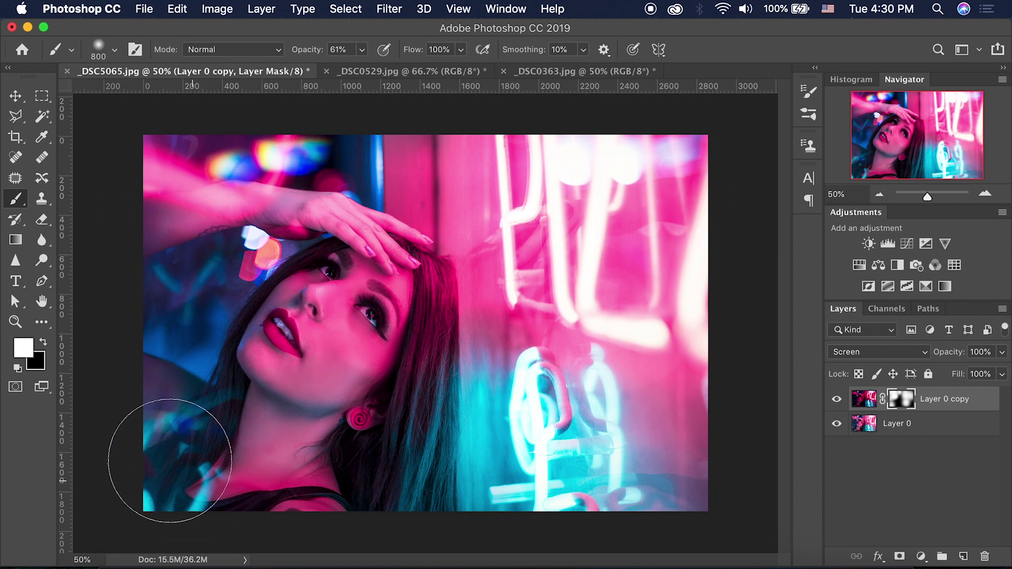
pyautogui.moveTo(170, 459)
pyautogui.mouseDown()
pyautogui.moveTo(169, 300)
pyautogui.moveTo(255, 244)
pyautogui.mouseUp()
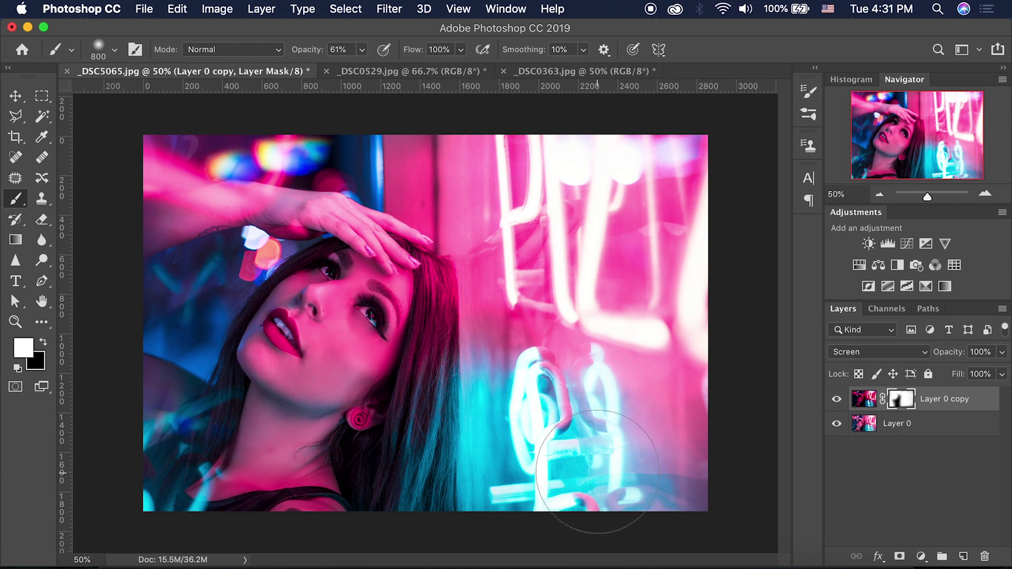
pyautogui.click(836, 401)
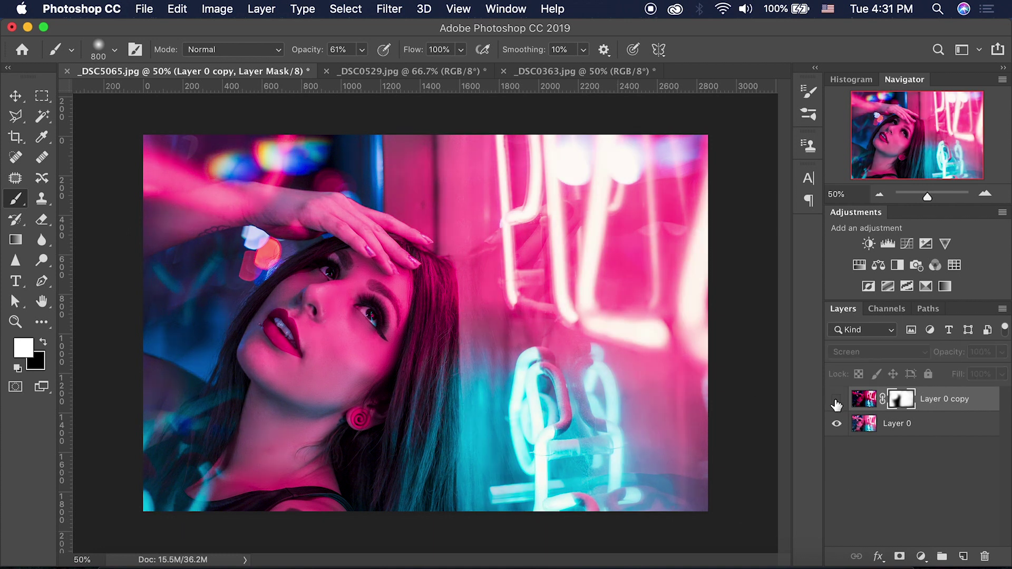
pyautogui.click(836, 401)
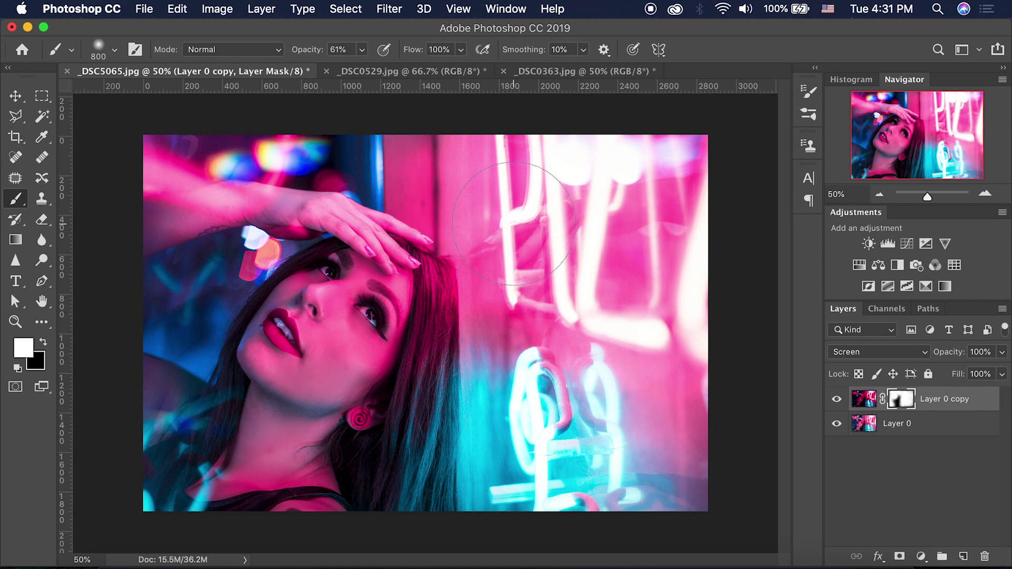
# Switch to _DSC0529.jpg, zoom to 50%, and duplicate its Background into Layer 1
pyautogui.click(433, 74)
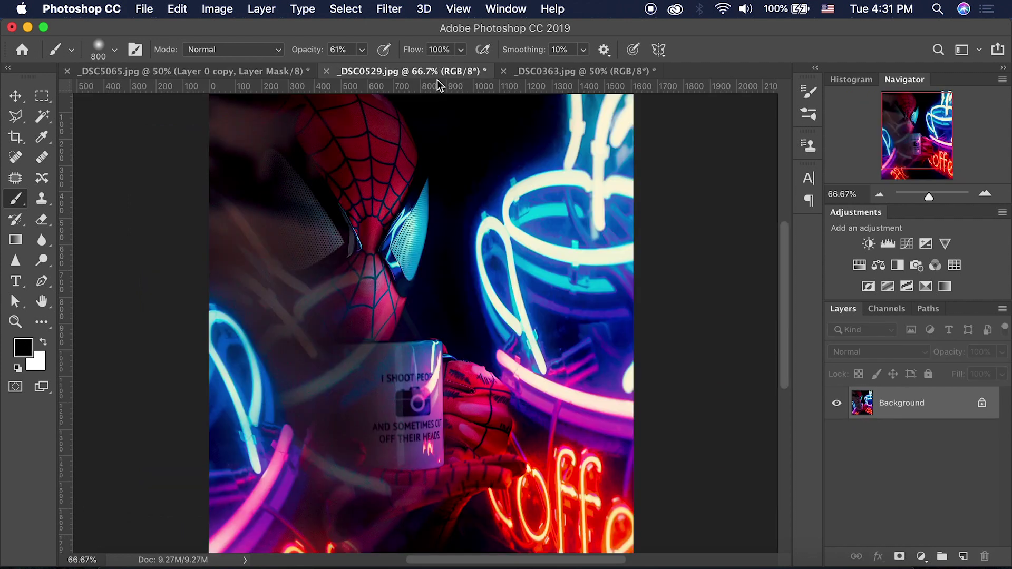
pyautogui.click(881, 194)
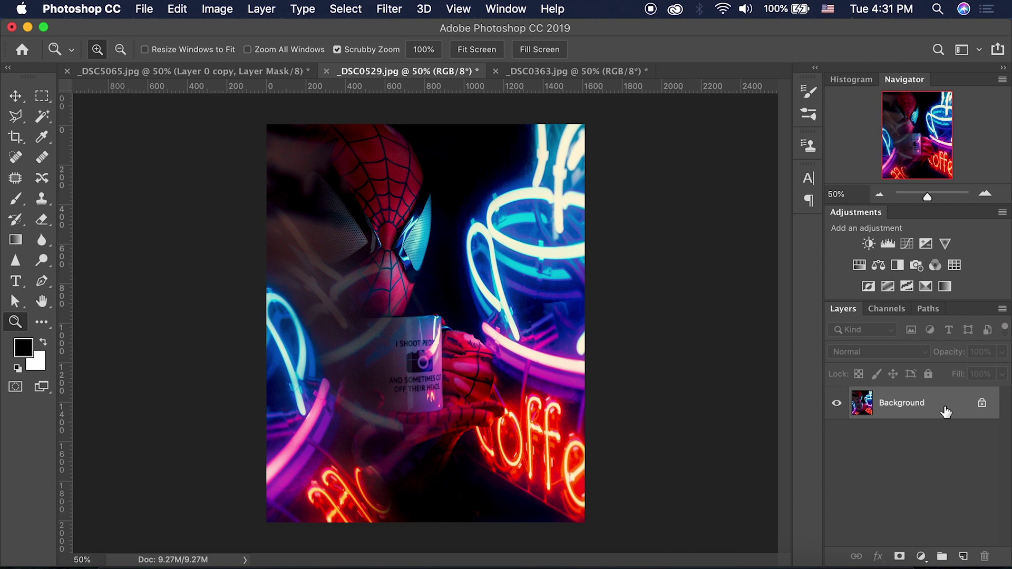
pyautogui.press('super+j')
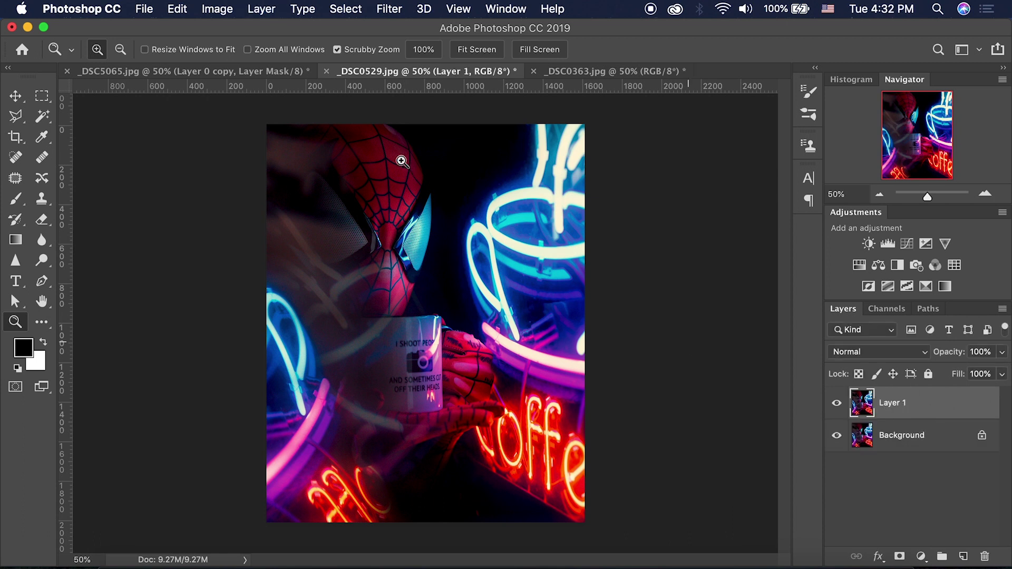
# Darken Layer 1 by applying the image onto itself with Multiply blending at 100%
pyautogui.click(225, 14)
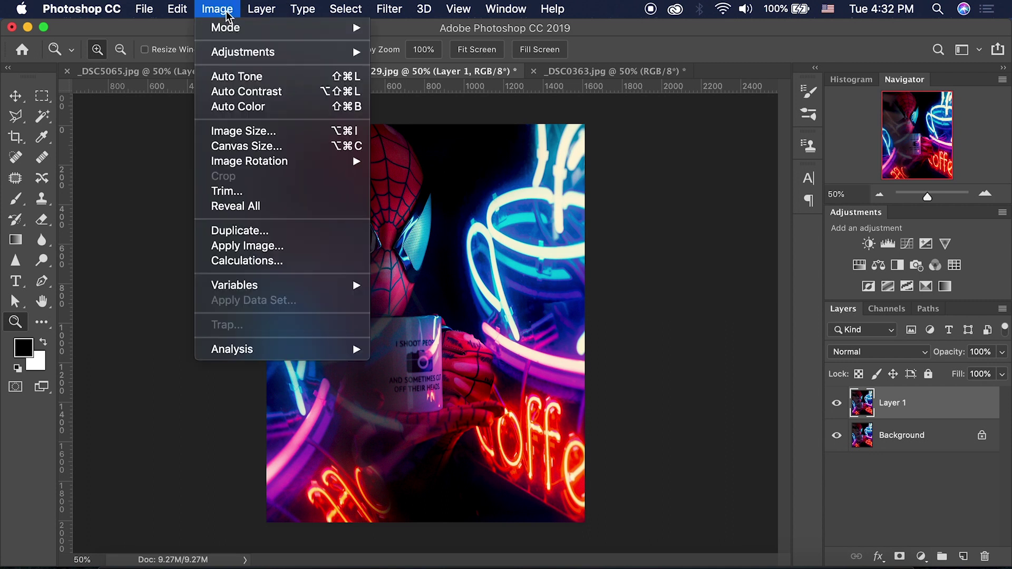
pyautogui.click(275, 246)
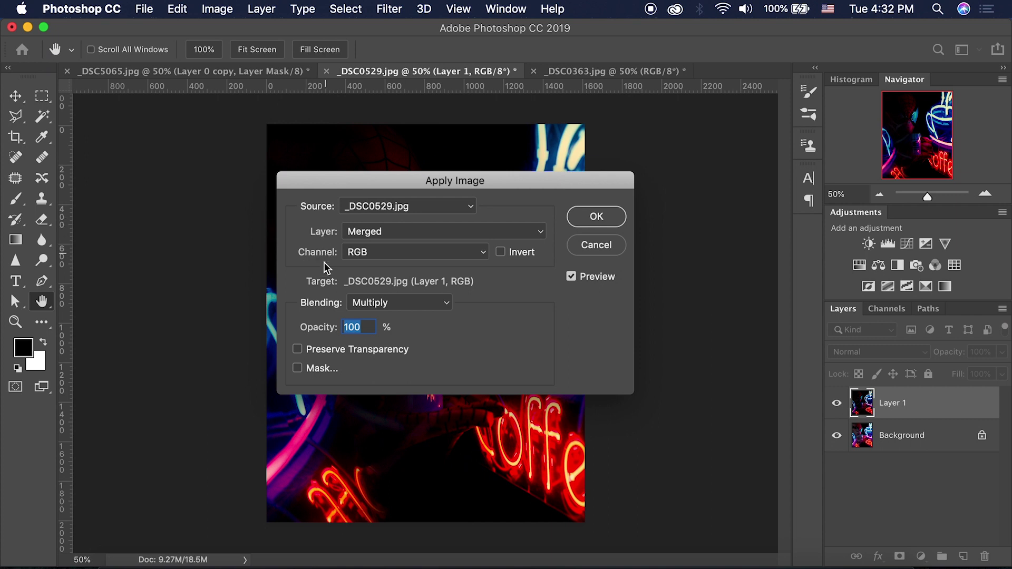
pyautogui.click(594, 221)
pyautogui.press('z')
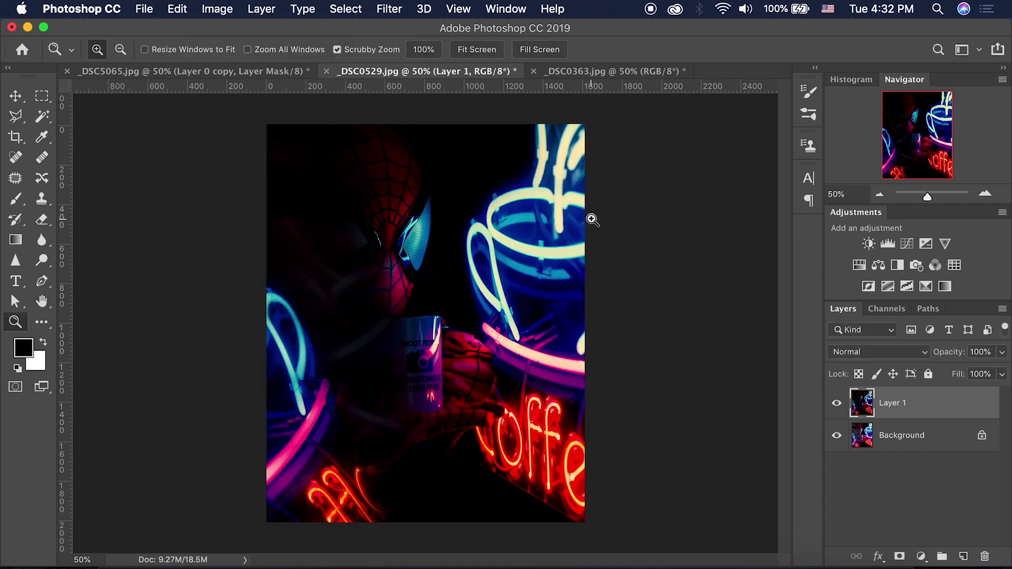
# Set Layer 1's blend mode to Screen and toggle its visibility to compare
pyautogui.click(846, 355)
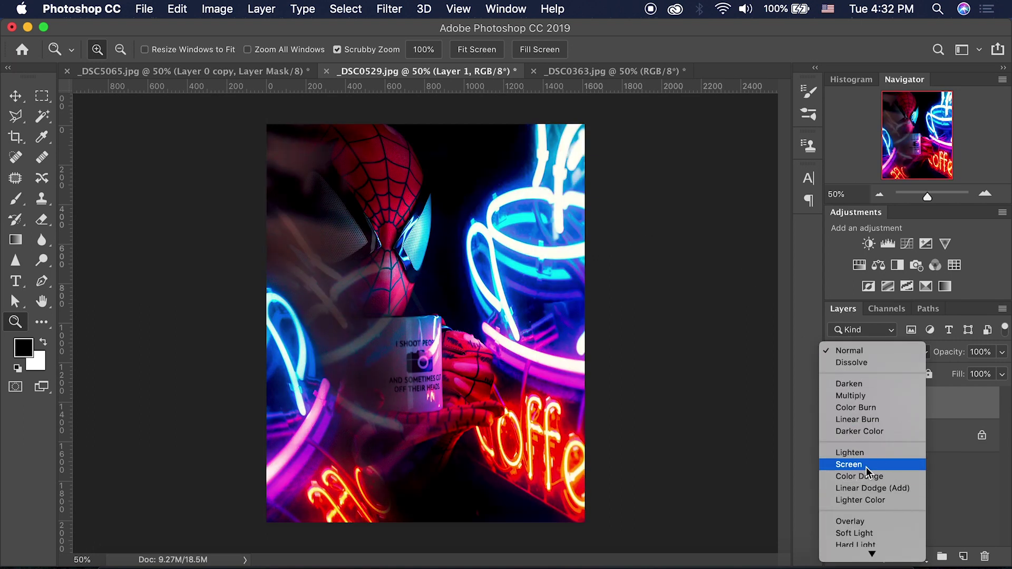
pyautogui.click(866, 466)
pyautogui.click(842, 406)
pyautogui.click(842, 405)
pyautogui.click(842, 406)
pyautogui.click(842, 406)
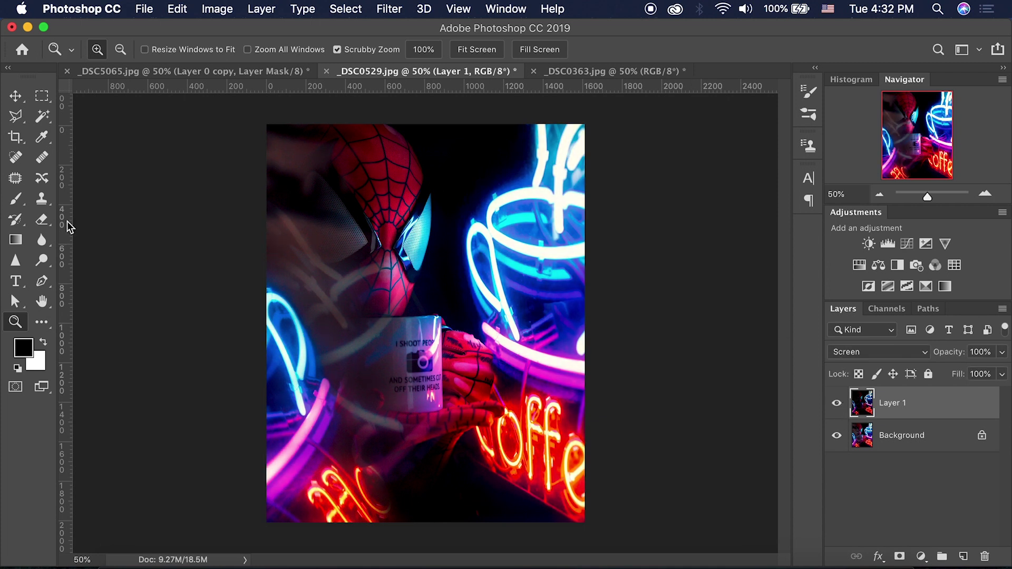
# Blur Layer 1 with a 33.1-pixel Gaussian Blur, checking the glow on the mask and eyes at 100% zoom
pyautogui.click(388, 9)
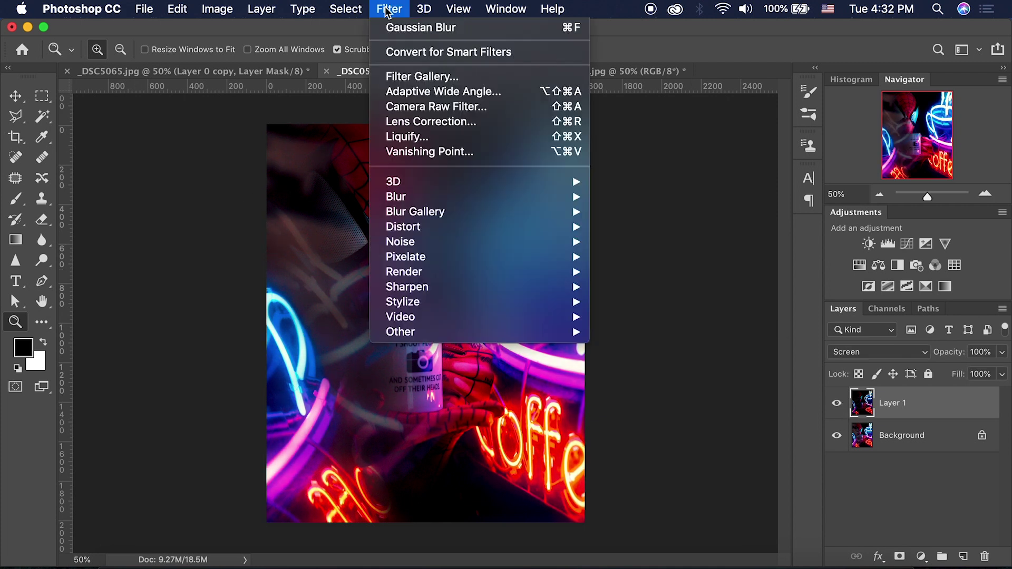
pyautogui.moveTo(482, 196)
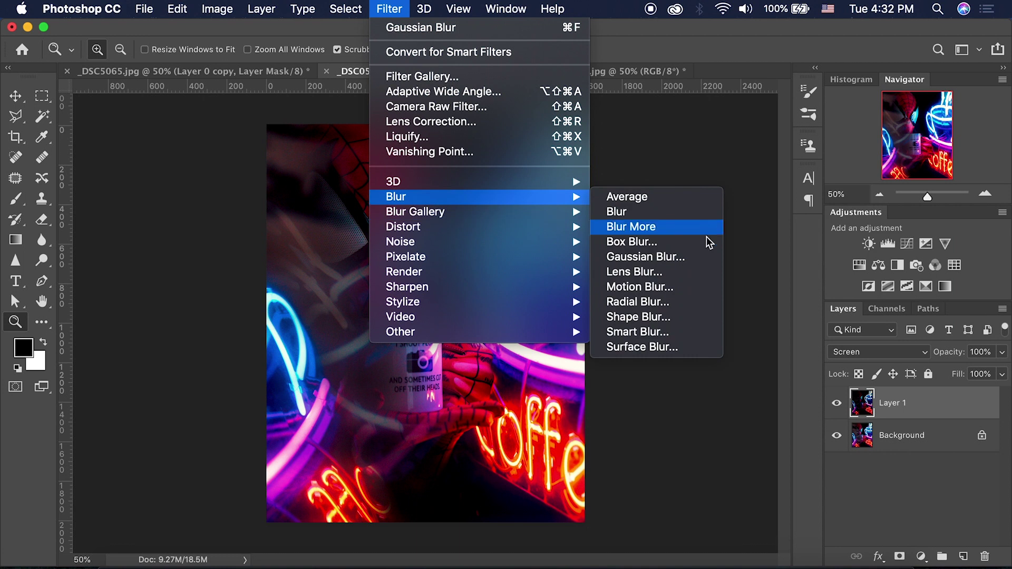
pyautogui.click(695, 260)
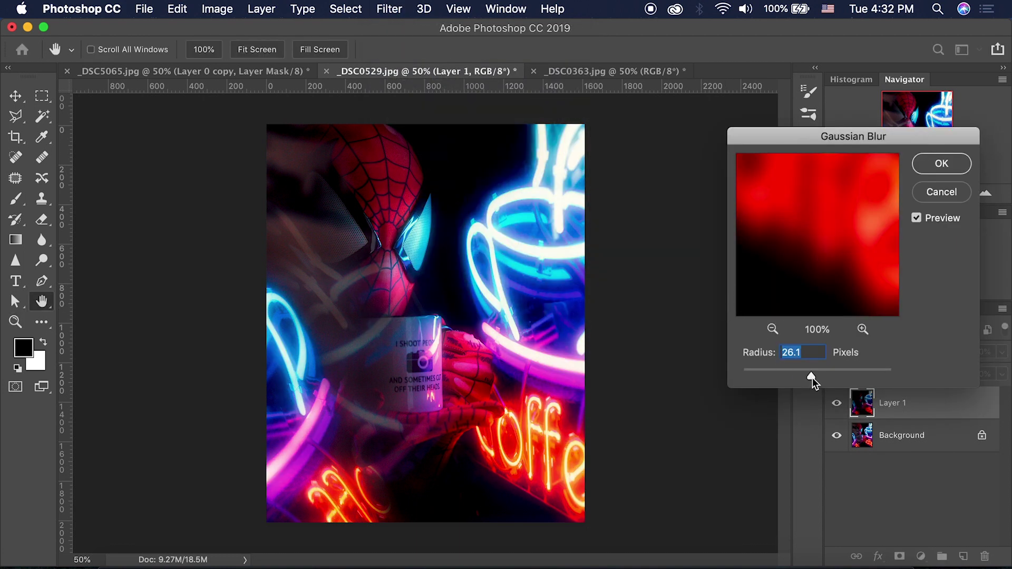
pyautogui.moveTo(814, 376); pyautogui.dragTo(815, 378)
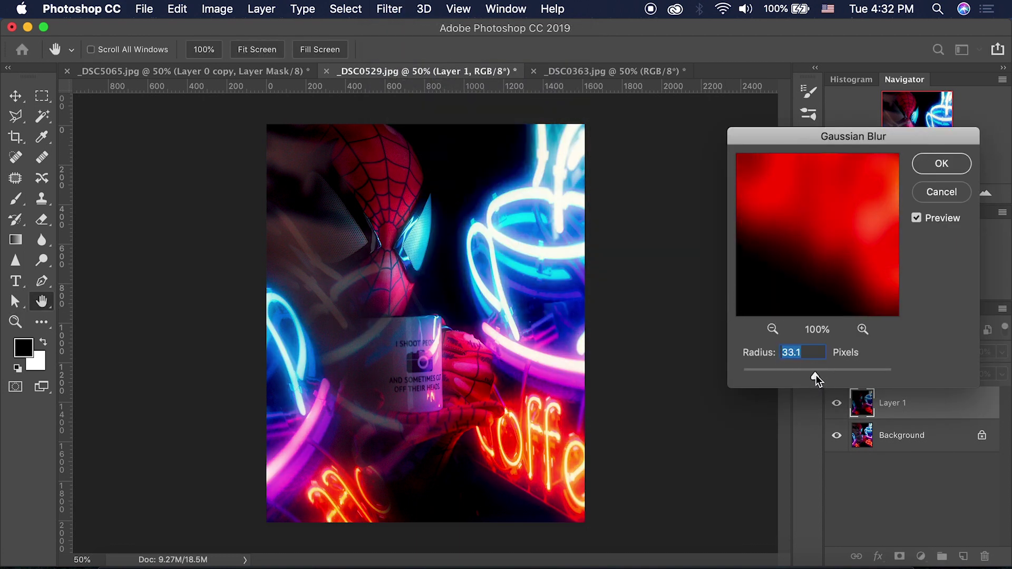
pyautogui.click(941, 164)
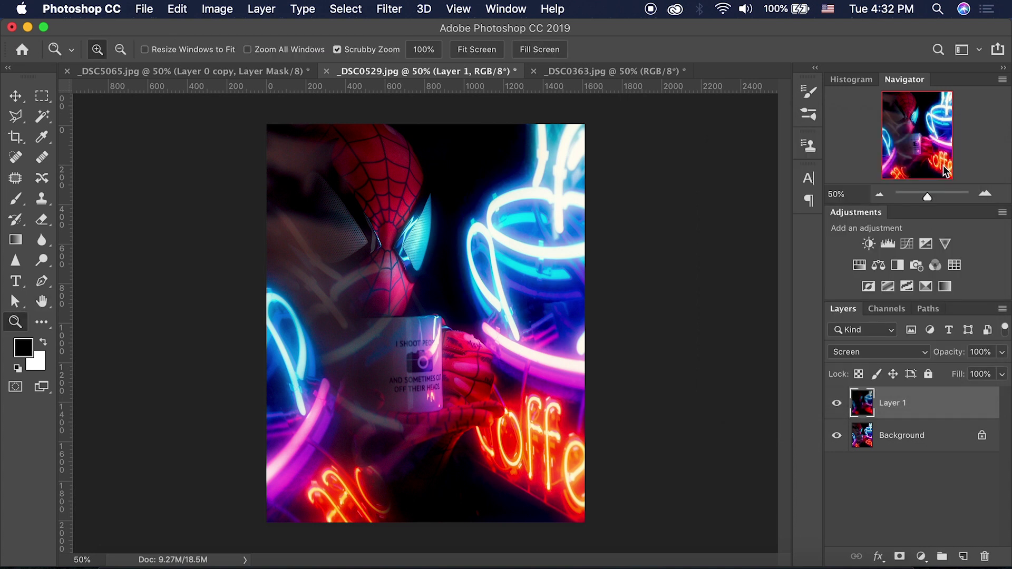
pyautogui.click(981, 195)
pyautogui.click(981, 195)
pyautogui.click(903, 127)
pyautogui.moveTo(903, 127); pyautogui.dragTo(902, 119)
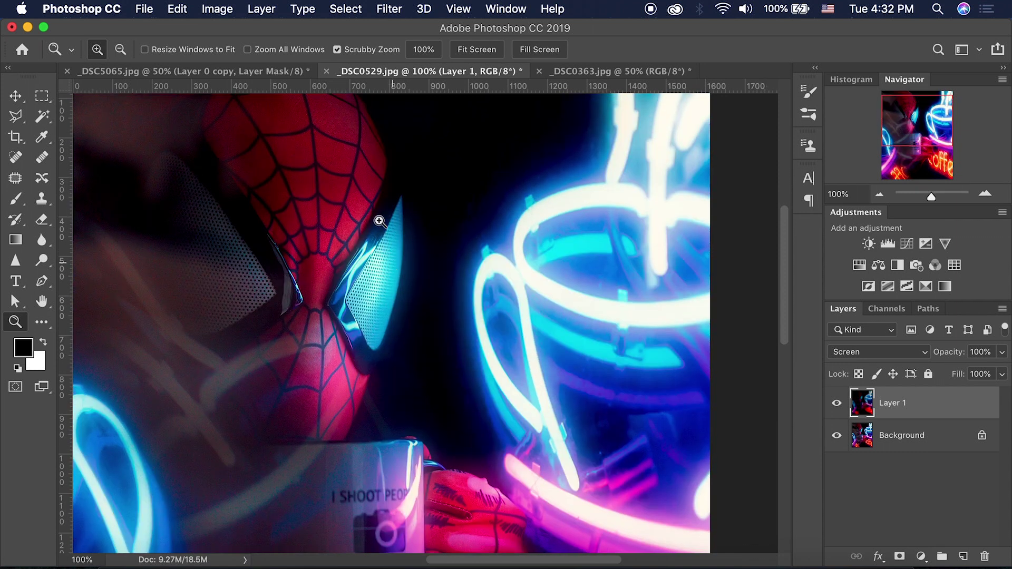
pyautogui.click(879, 195)
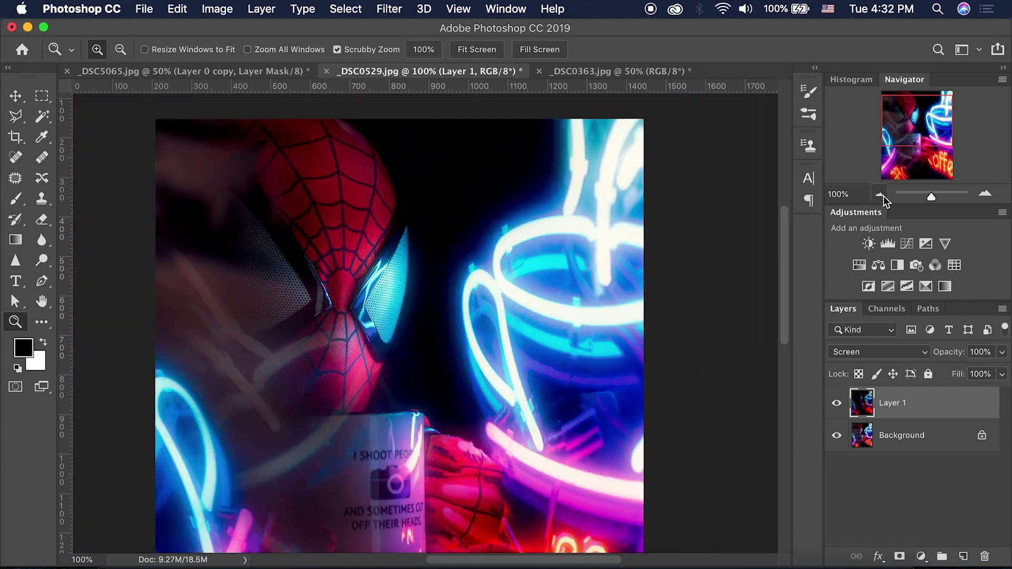
pyautogui.click(880, 195)
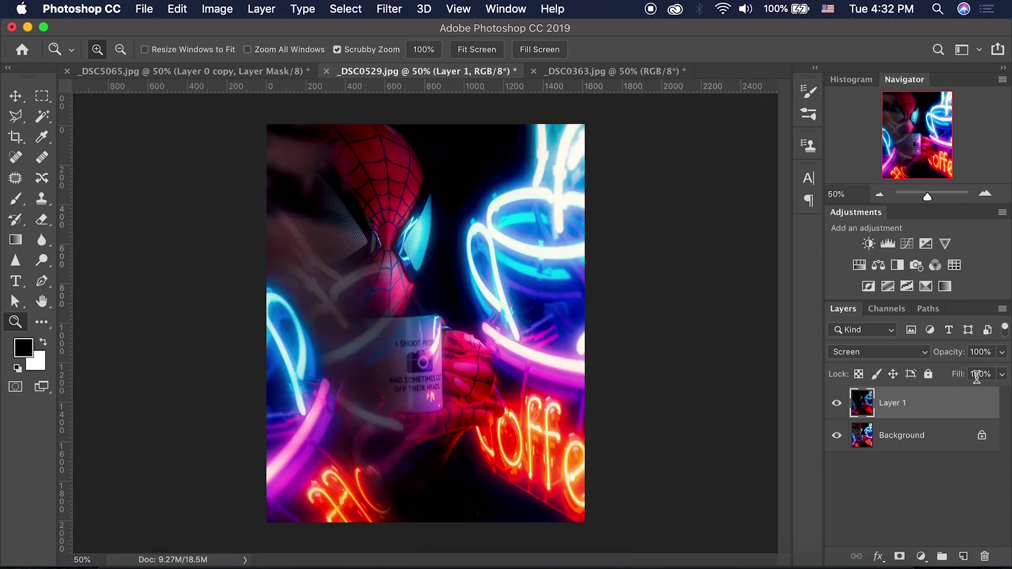
pyautogui.click(1001, 352)
# Keep Layer 1's blurred Screen glow at 100% opacity with the Layers panel slider
pyautogui.moveTo(1002, 371)
pyautogui.mouseDown()
pyautogui.moveTo(976, 373)
pyautogui.moveTo(1000, 371)
pyautogui.mouseUp()
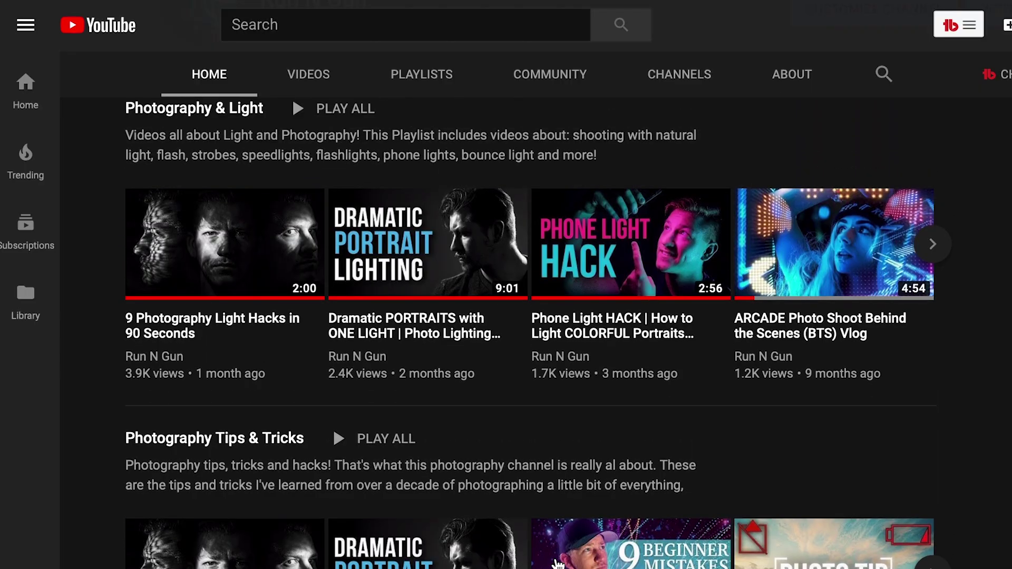
pyautogui.scroll(5, 557, 564)
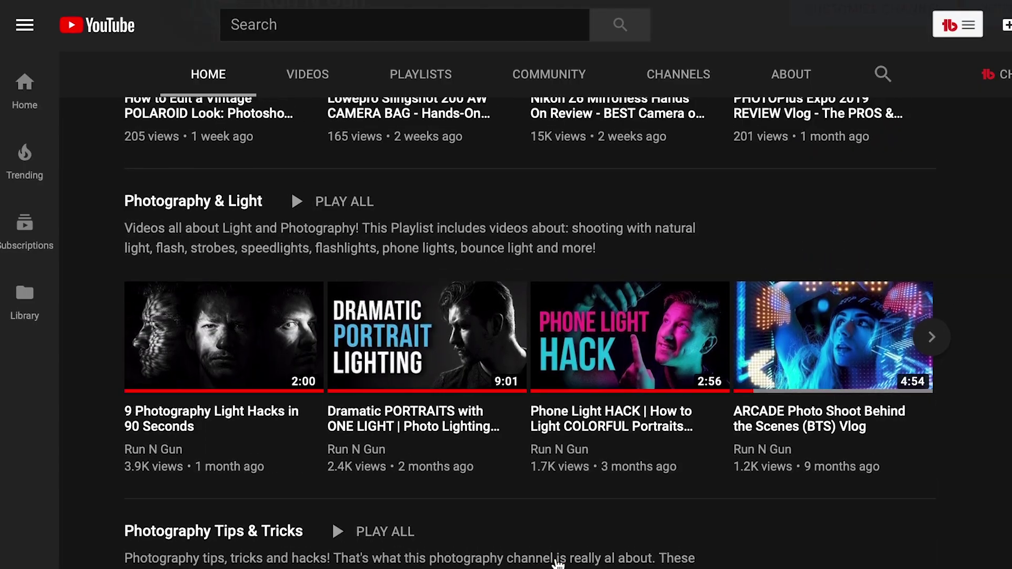
pyautogui.scroll(5, 557, 564)
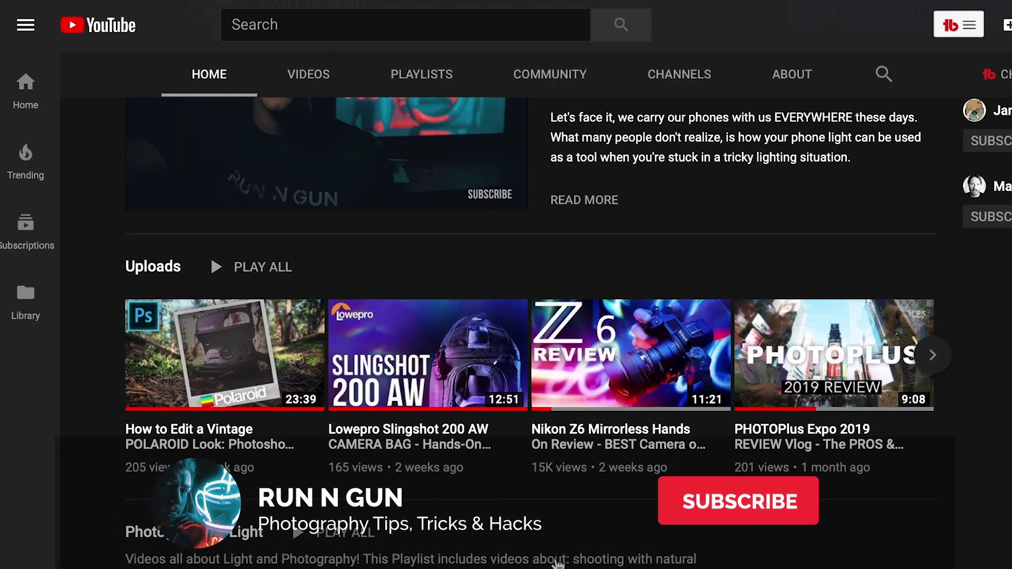
pyautogui.scroll(5, 557, 564)
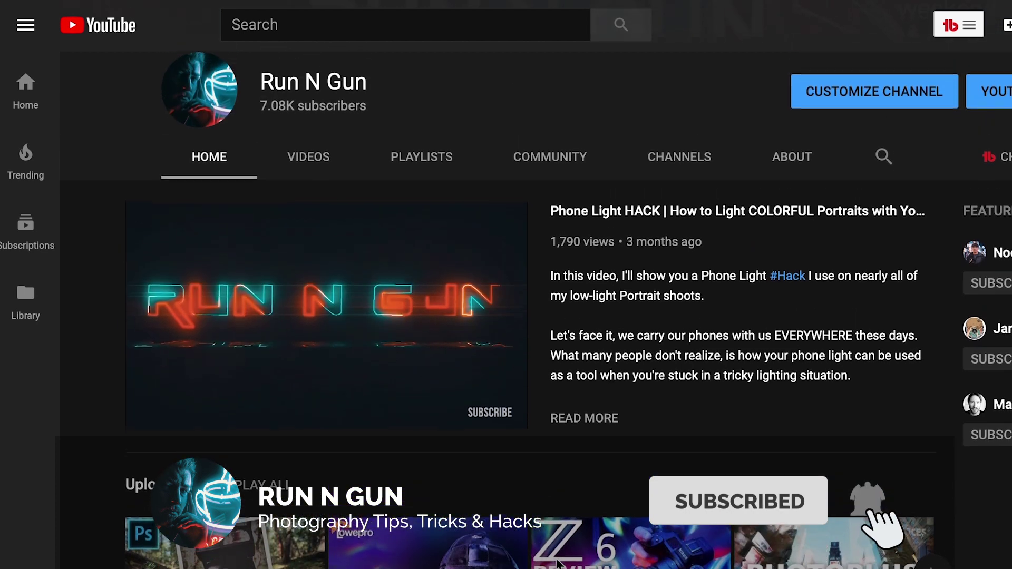
pyautogui.scroll(3, 558, 564)
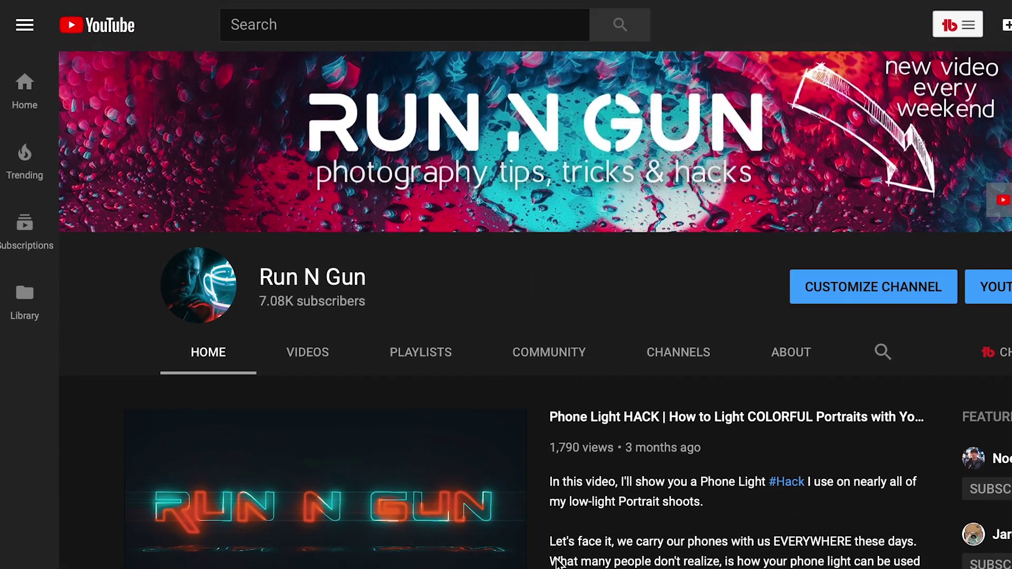